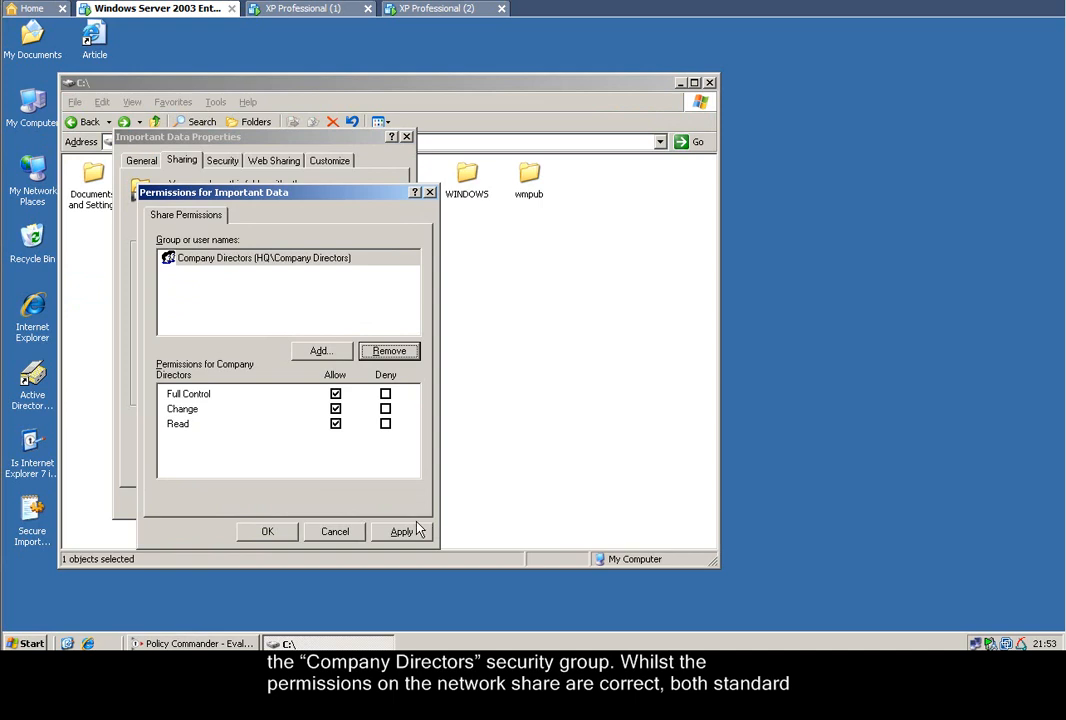
# - Apply the Company Directors share permissions on the Important Data folder and check the folder's security permissions
pyautogui.click(405, 533)
pyautogui.click(283, 533)
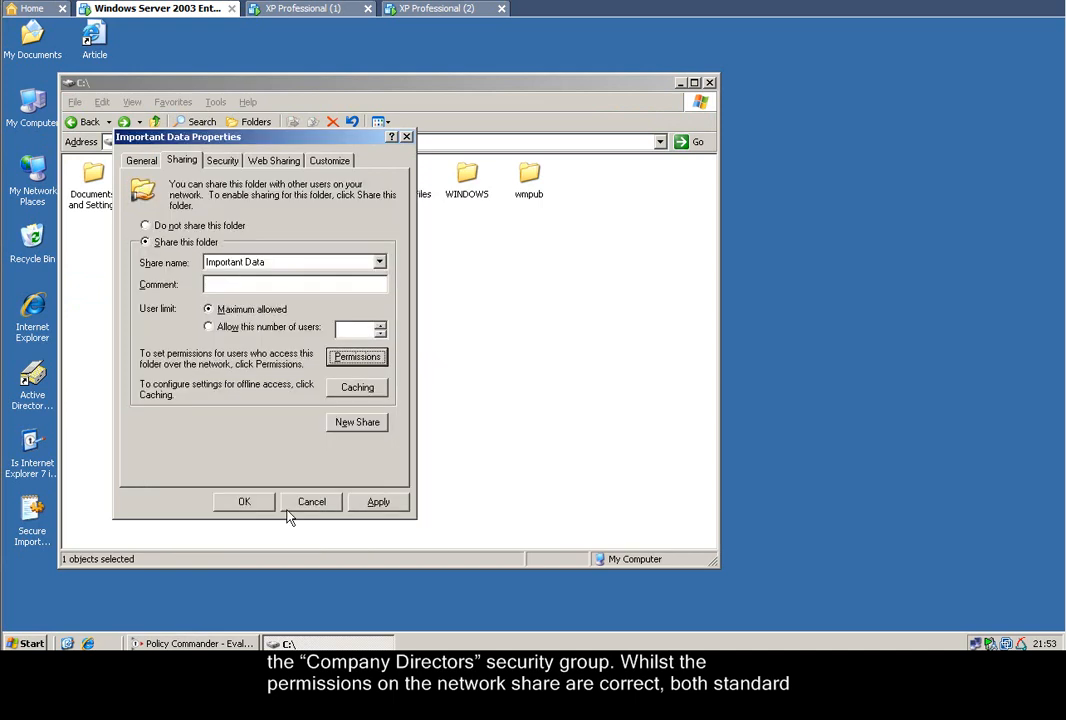
pyautogui.click(222, 160)
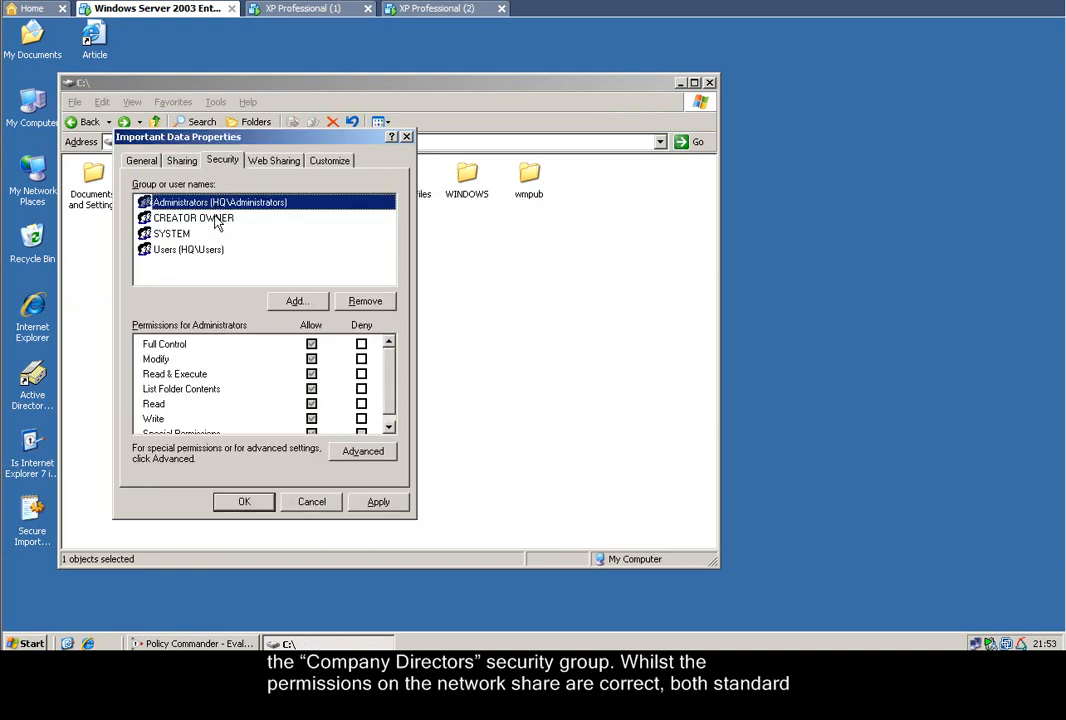
pyautogui.click(380, 502)
pyautogui.click(244, 502)
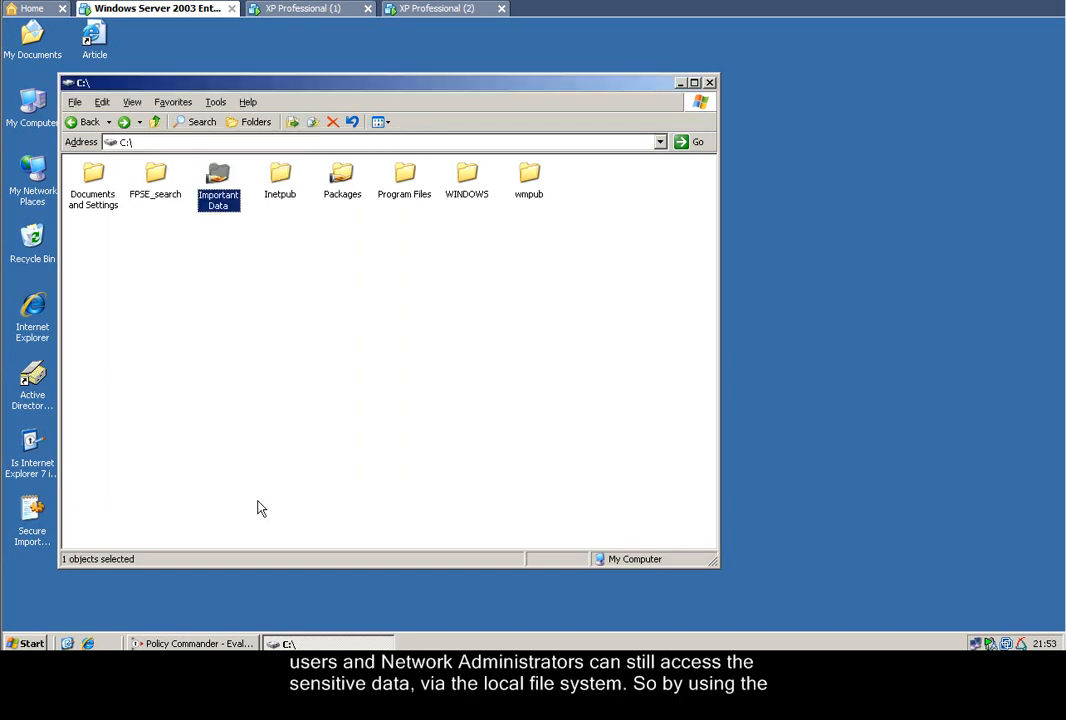
pyautogui.doubleClick(220, 187)
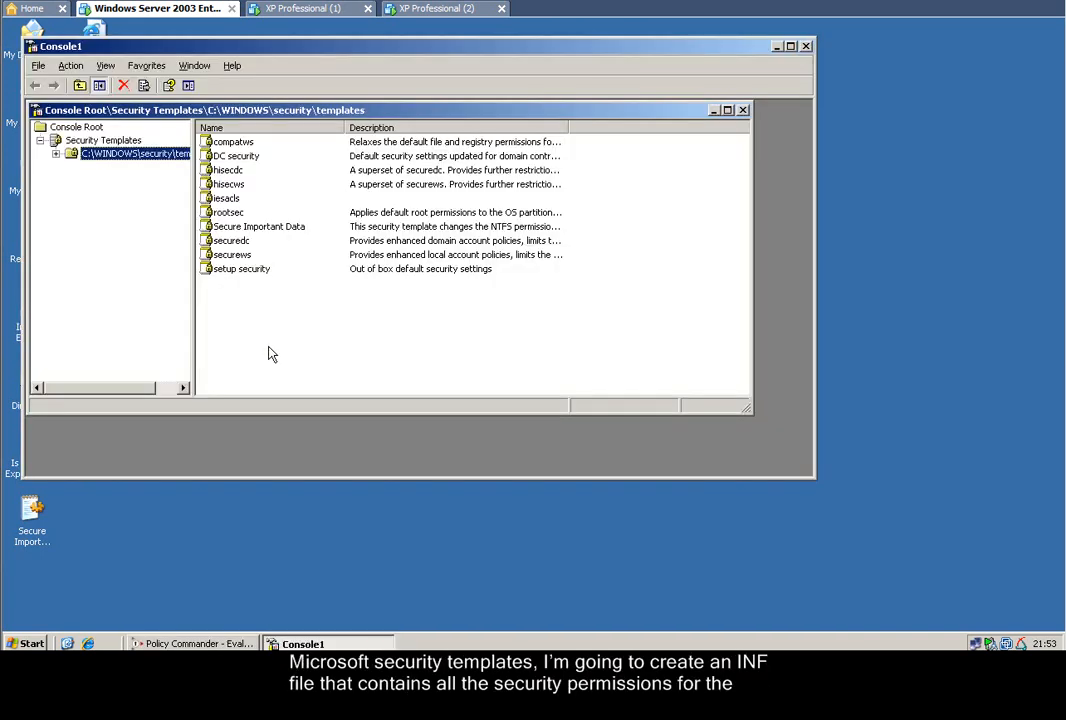
# - Review the file system permissions defined for %SystemDrive%\Important Data in the Secure Important Data security template
pyautogui.click(264, 229)
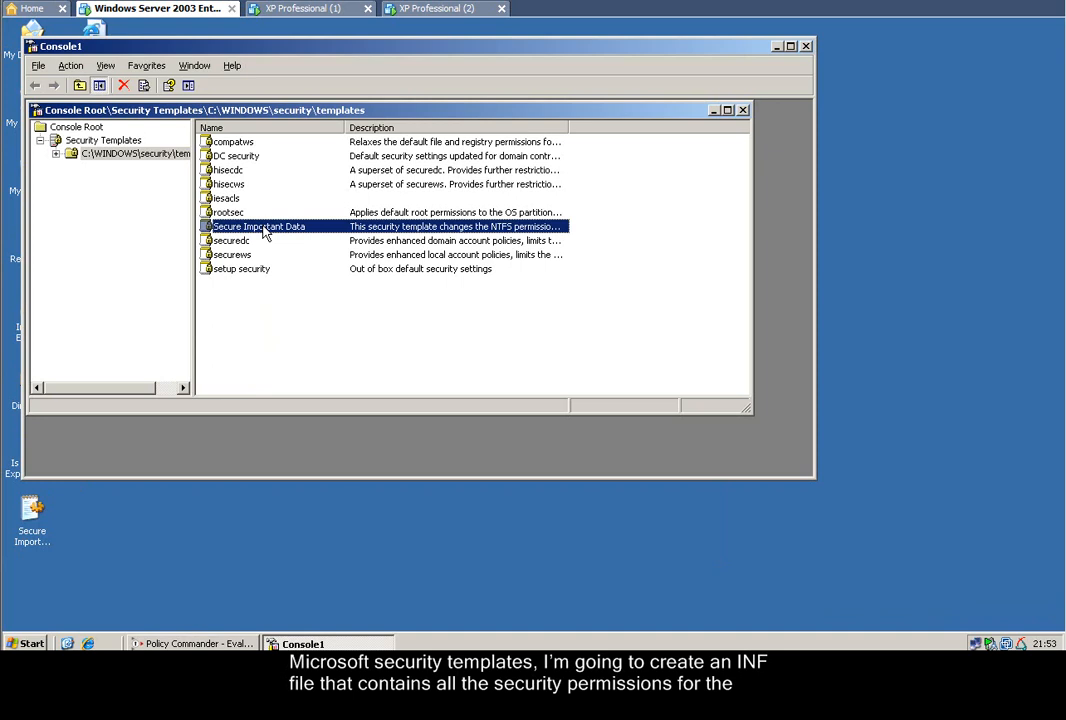
pyautogui.doubleClick(264, 229)
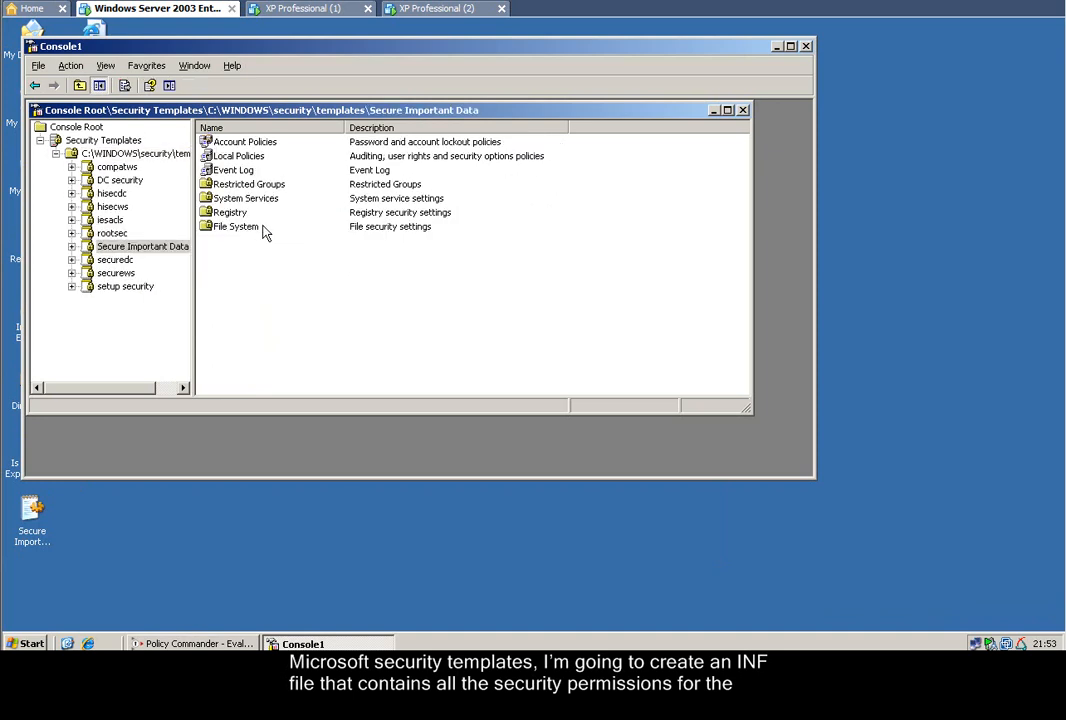
pyautogui.doubleClick(255, 230)
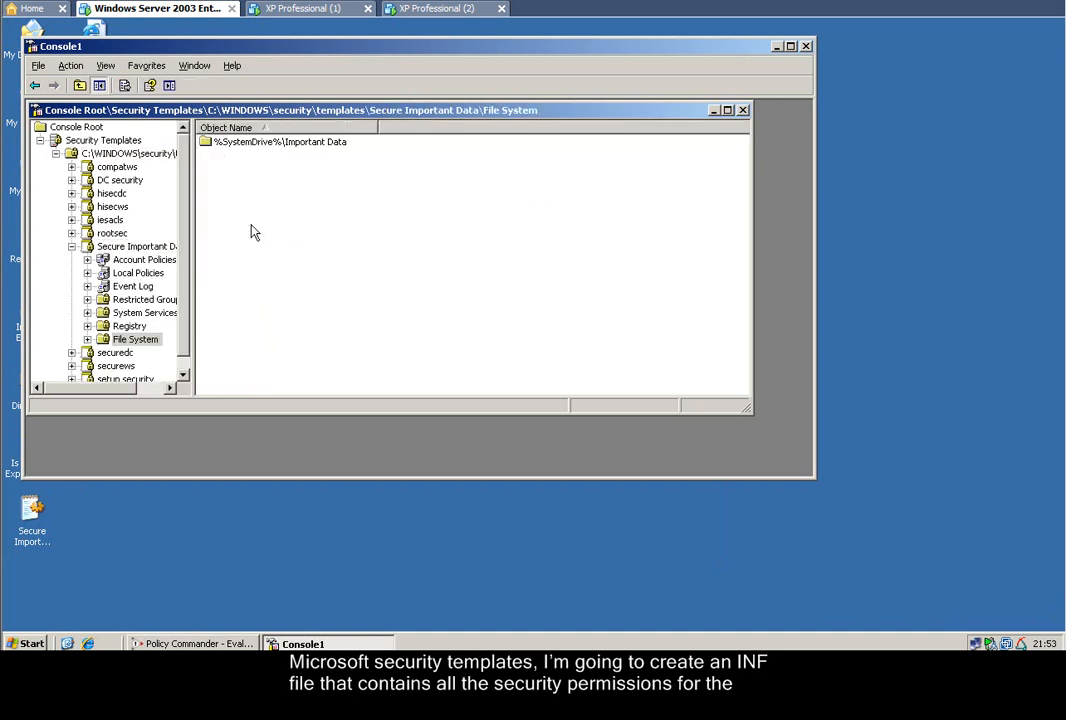
pyautogui.doubleClick(262, 145)
pyautogui.click(322, 335)
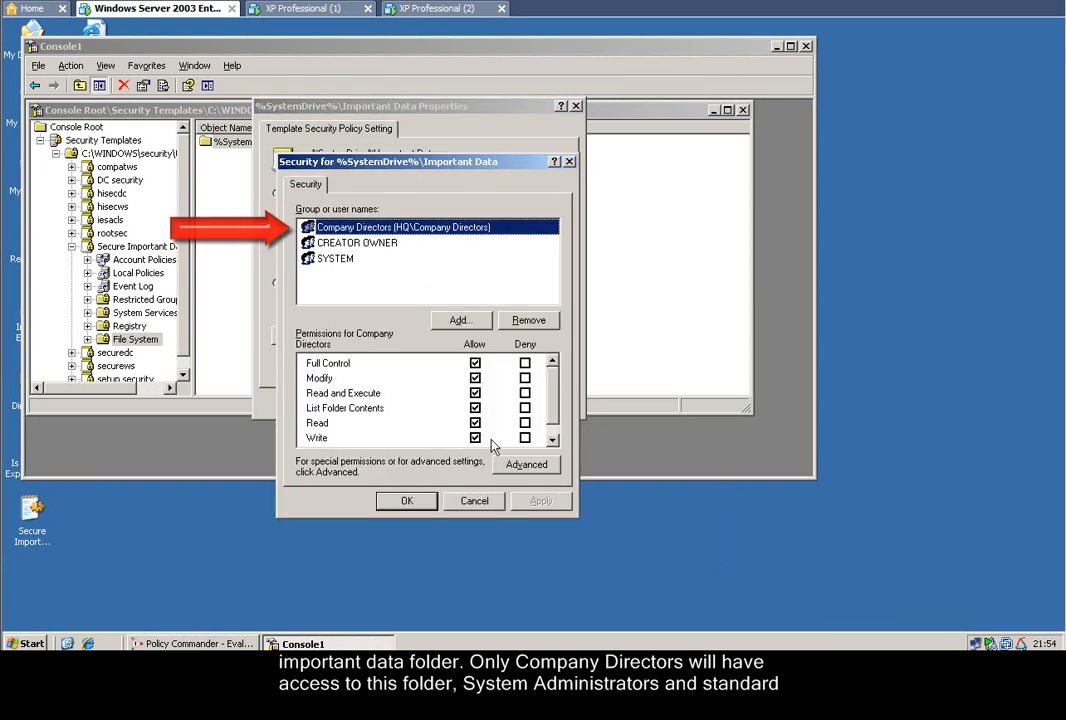
pyautogui.click(424, 505)
pyautogui.click(424, 406)
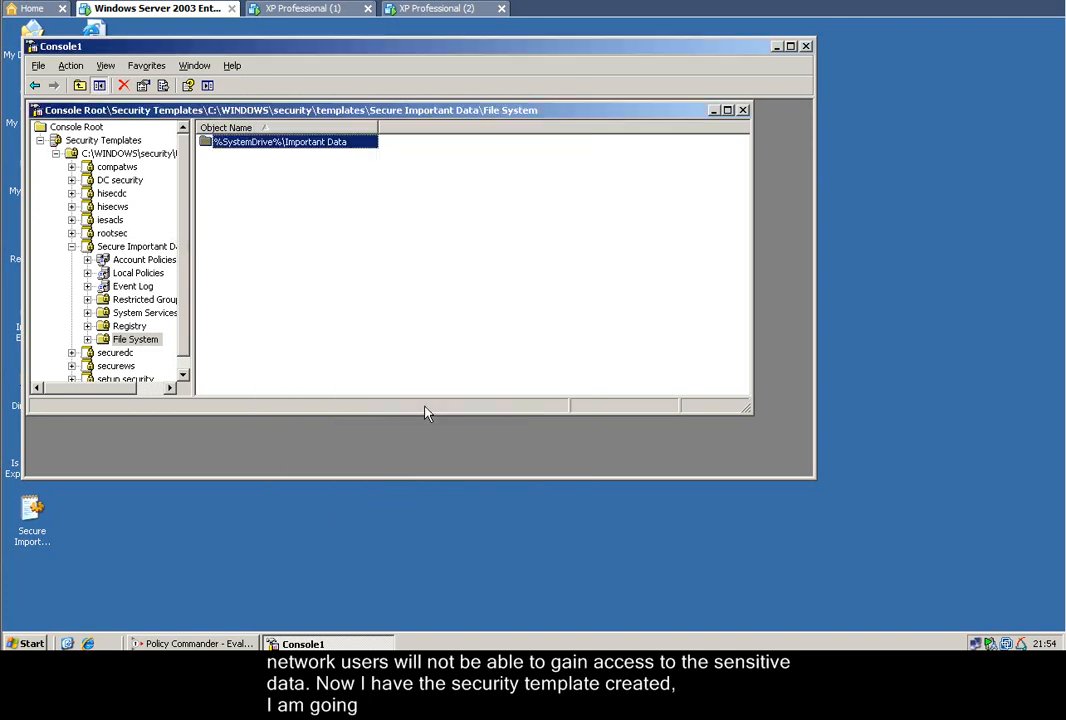
# - Close the security templates console and open the Policy Commander Editor
pyautogui.click(806, 46)
pyautogui.click(30, 643)
pyautogui.moveTo(95, 453)
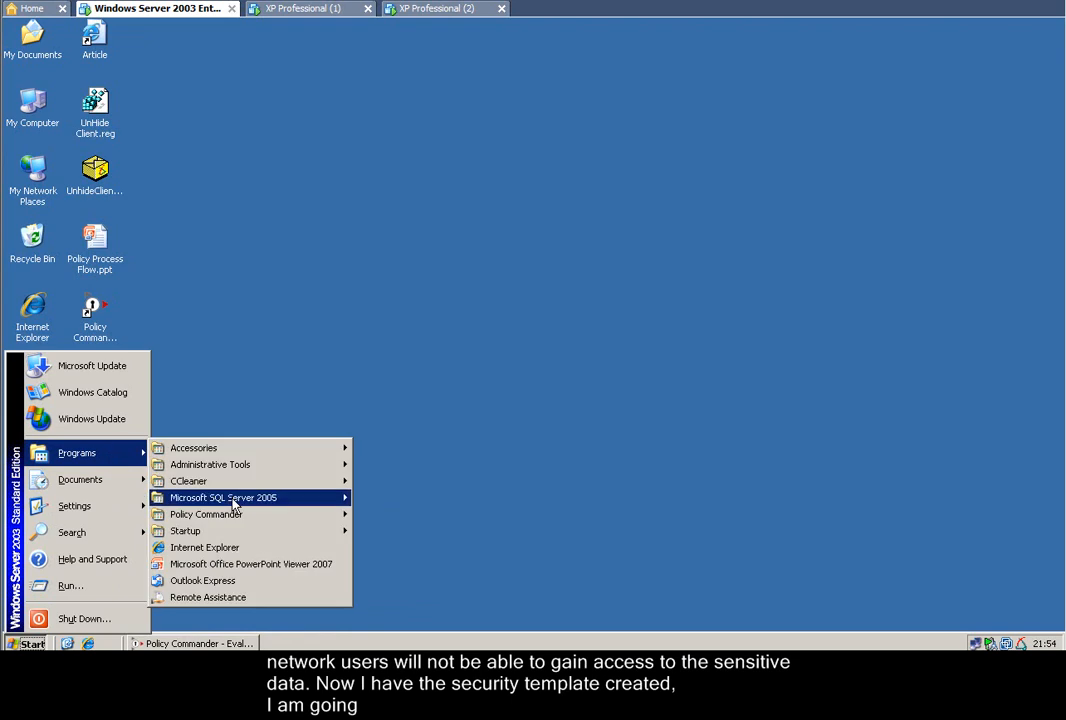
pyautogui.moveTo(316, 518)
pyautogui.click(442, 531)
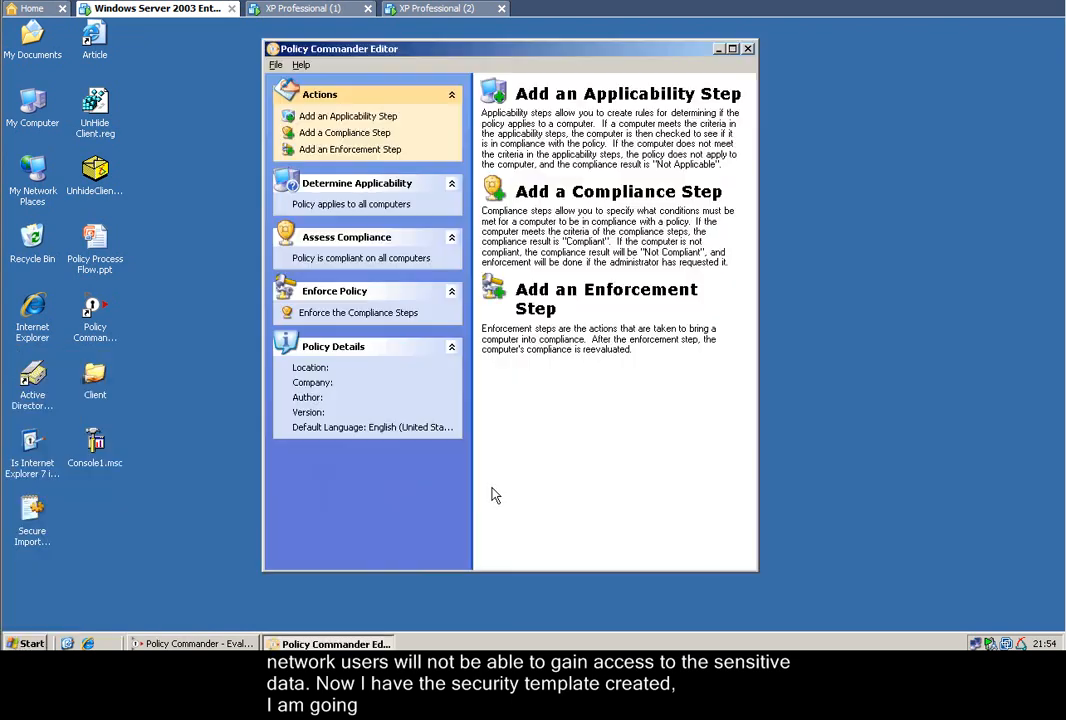
# - Fill in the policy details with name Secure Important Data, an NTFS permissions description, company New Boundary Technologies, the author's name and version 1.0
pyautogui.click(336, 350)
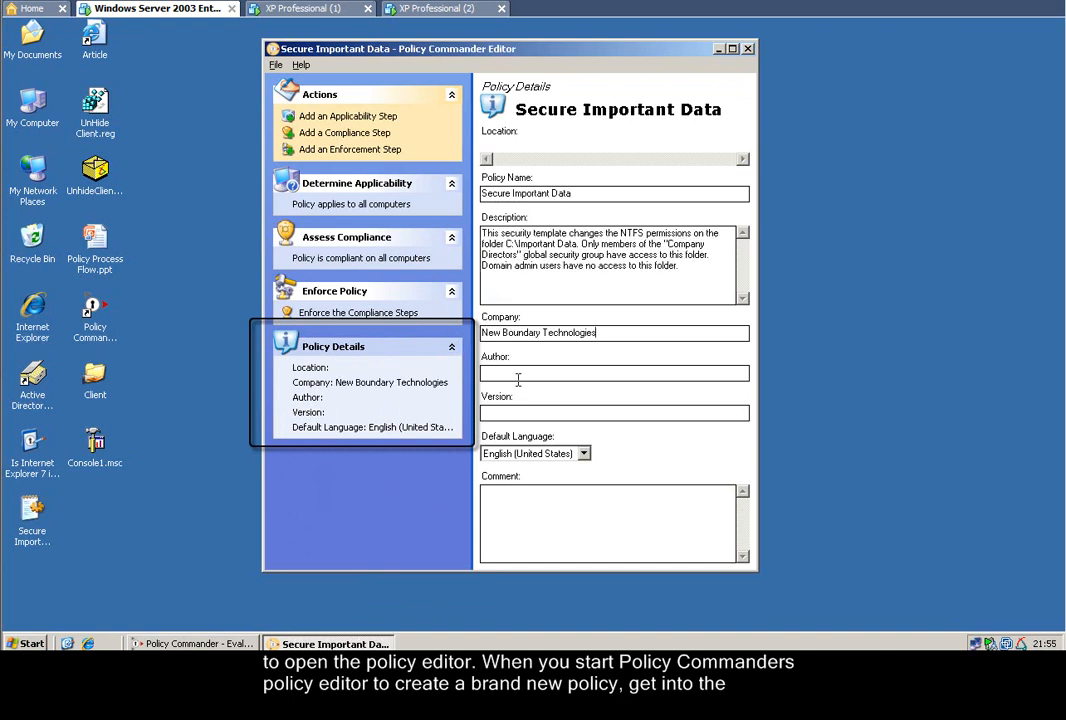
pyautogui.click(512, 372)
pyautogui.write('Tim Willemsen')
pyautogui.click(507, 411)
pyautogui.write('1.0')
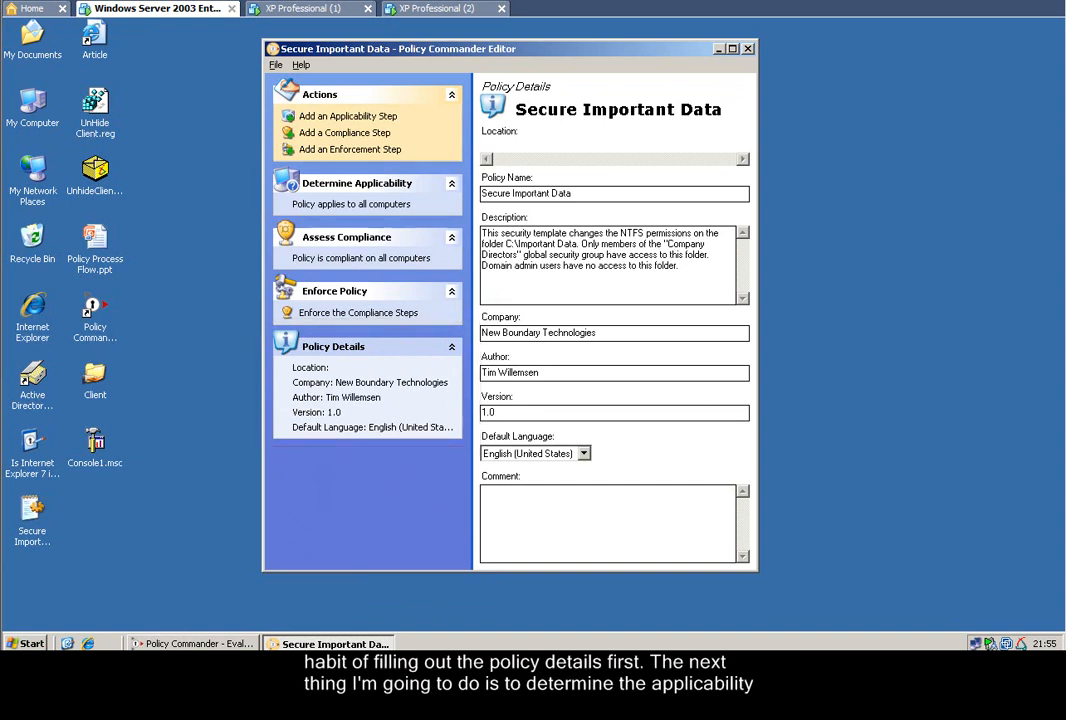
# - Create an applicability rule step requiring that the folder C:\Important Data exists, keeping the suggested rule name
pyautogui.click(365, 191)
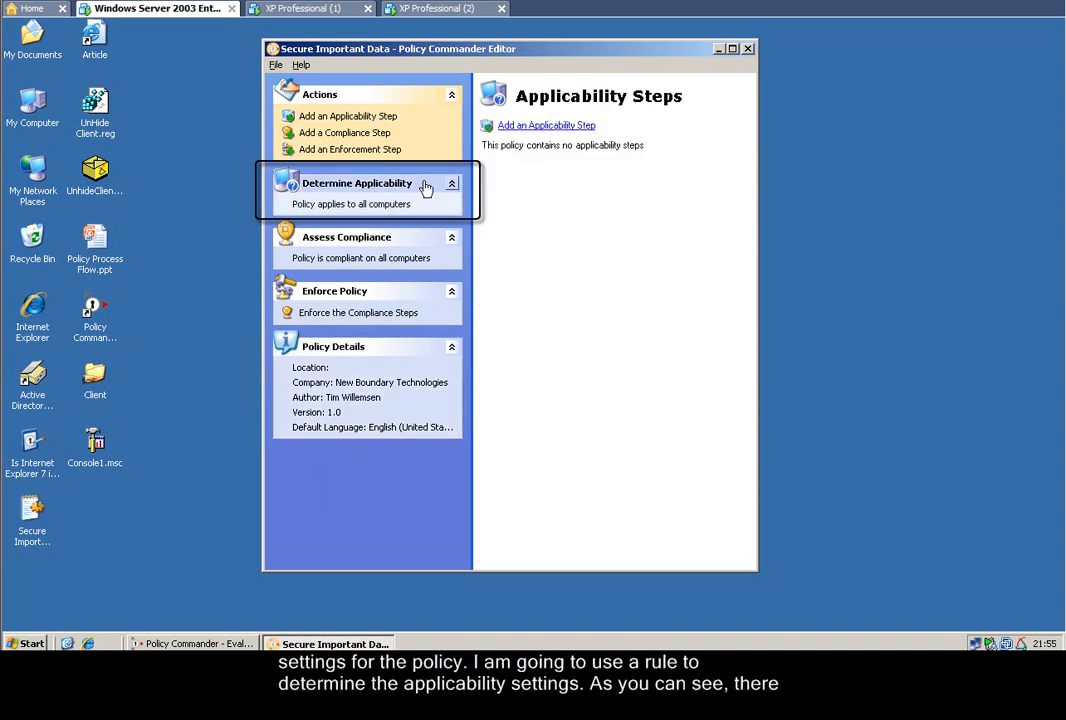
pyautogui.click(541, 132)
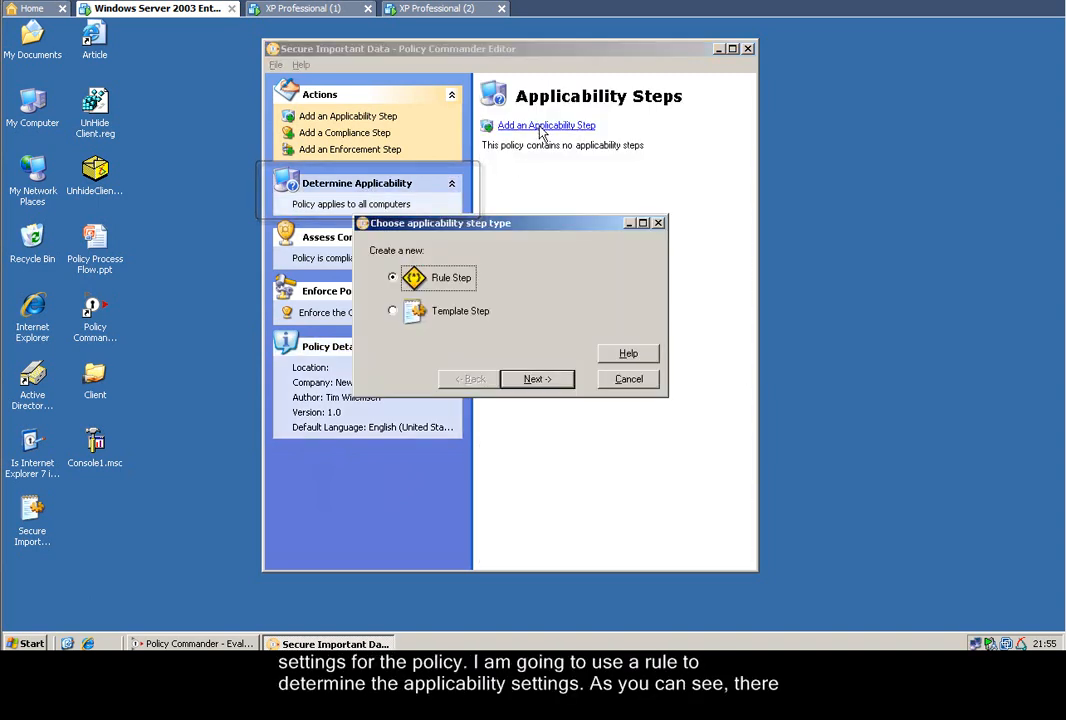
pyautogui.click(536, 381)
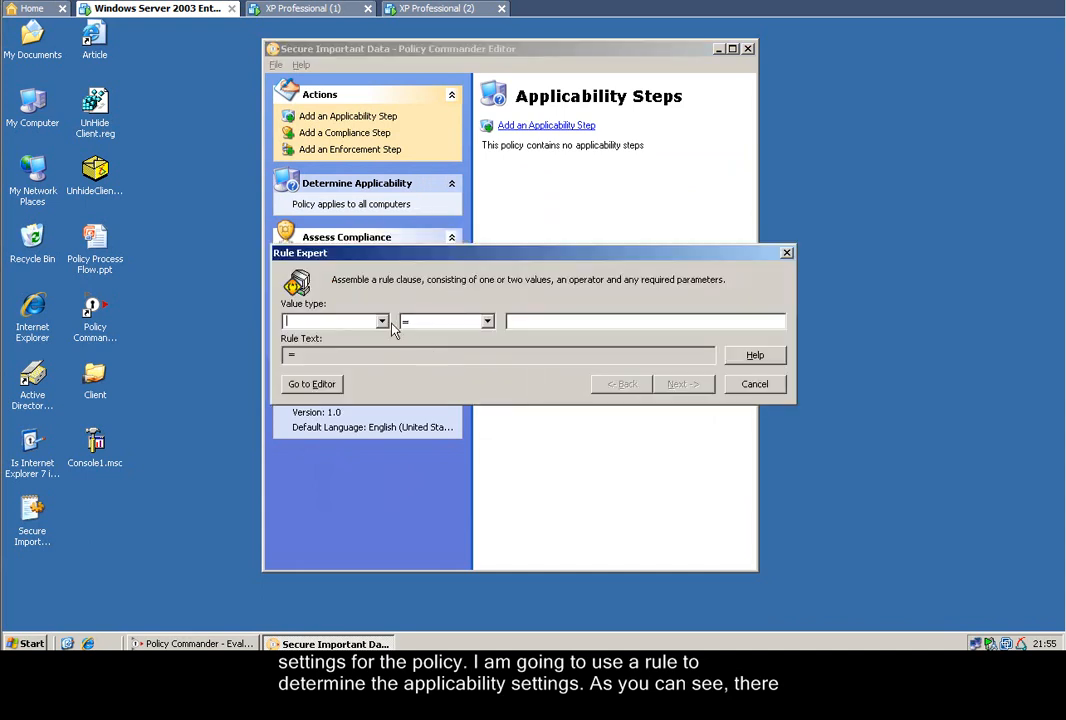
pyautogui.click(384, 323)
pyautogui.moveTo(387, 355)
pyautogui.mouseDown()
pyautogui.moveTo(388, 440)
pyautogui.moveTo(393, 345)
pyautogui.mouseUp()
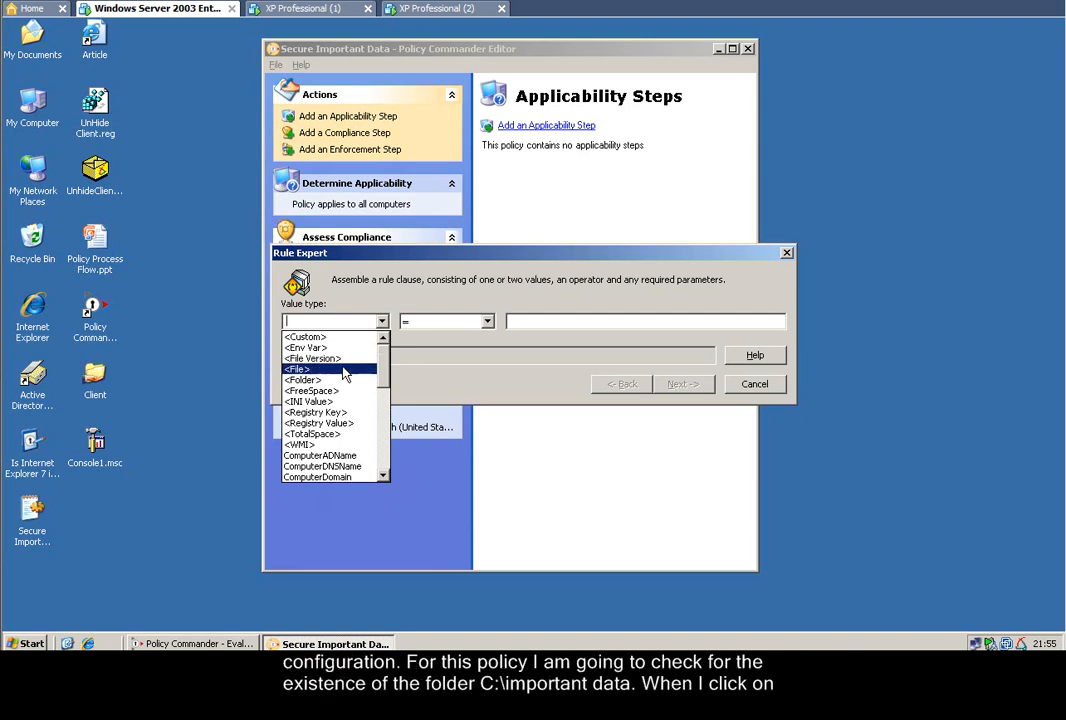
pyautogui.click(340, 380)
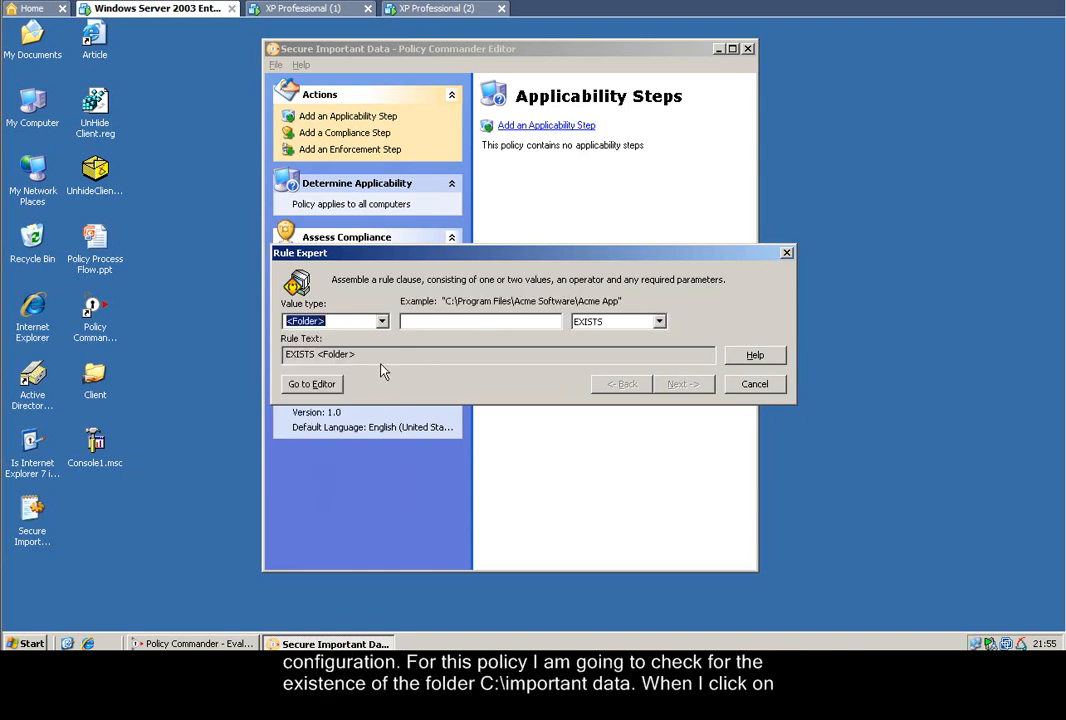
pyautogui.click(442, 321)
pyautogui.write('C:\\Important Data')
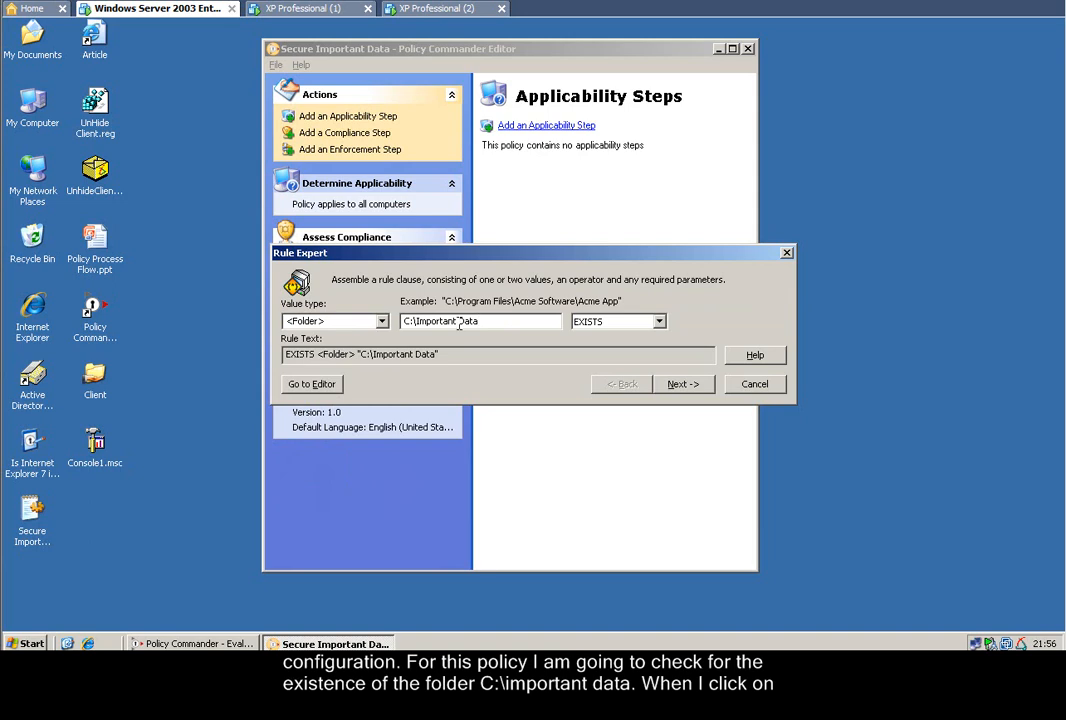
pyautogui.click(659, 322)
pyautogui.click(660, 324)
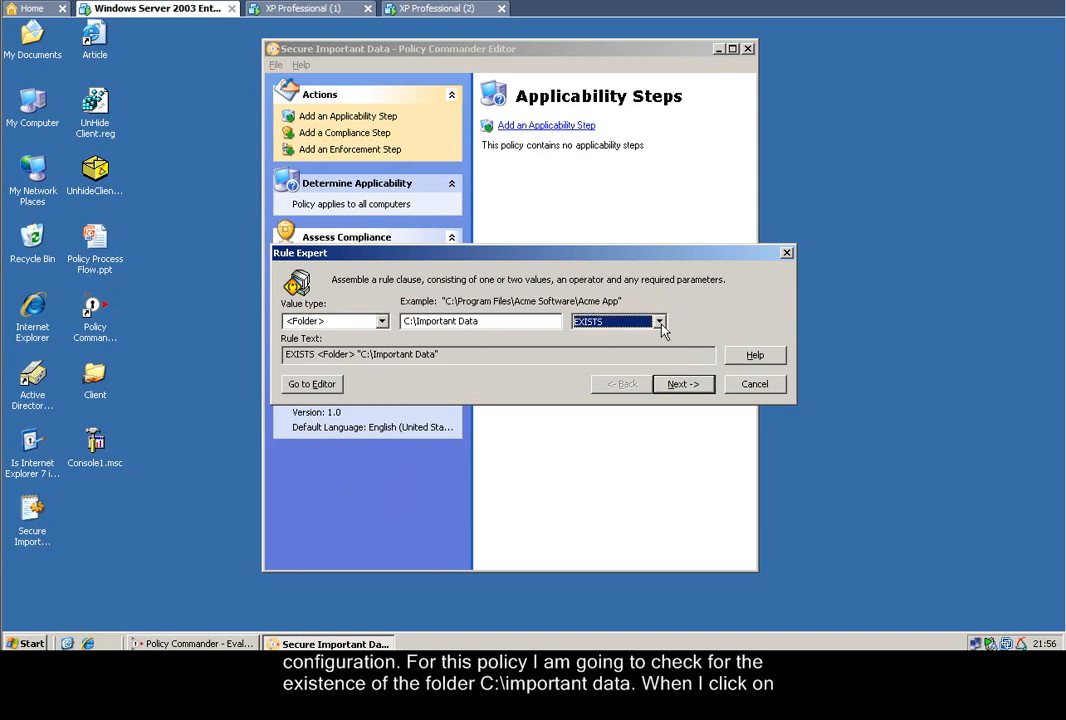
pyautogui.click(688, 384)
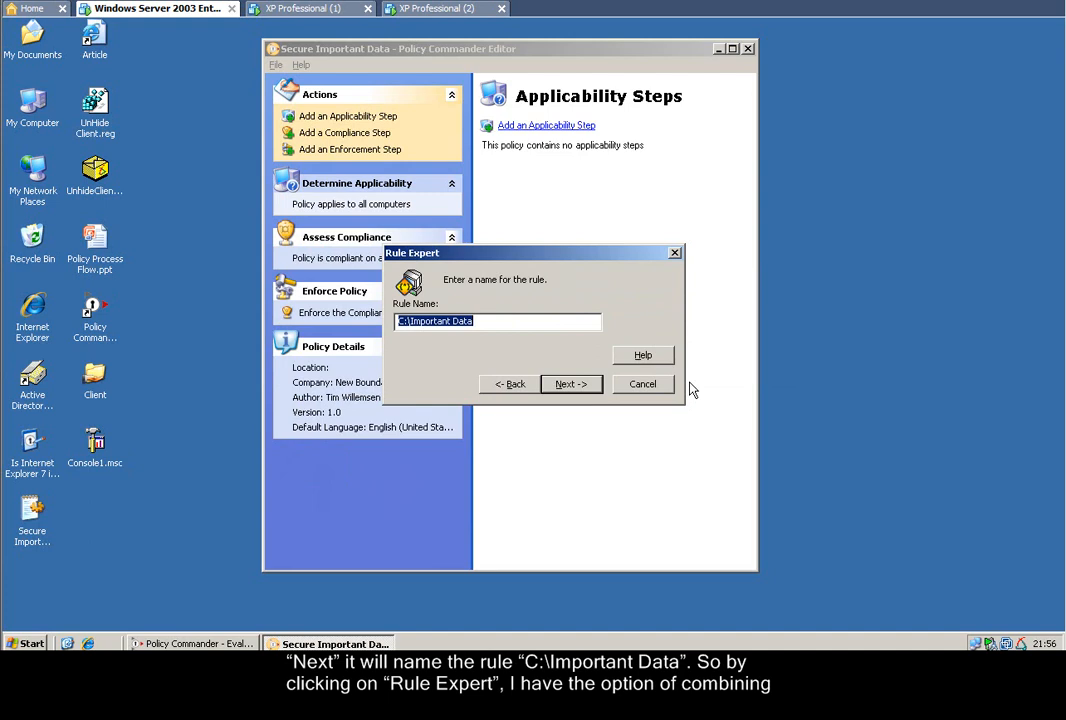
pyautogui.click(585, 388)
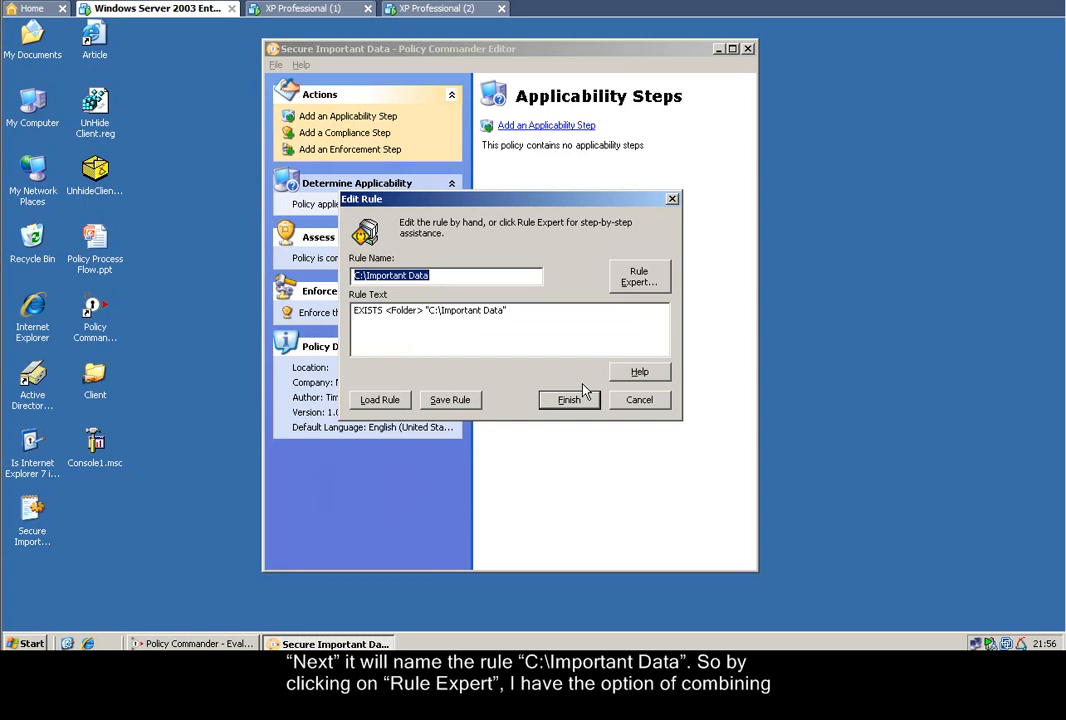
# - Extend the applicability rule with an AND clause requiring IPAddress MATCHES 192.168.8.*, and finish the rule
pyautogui.click(641, 283)
pyautogui.click(572, 303)
pyautogui.click(560, 319)
pyautogui.click(562, 369)
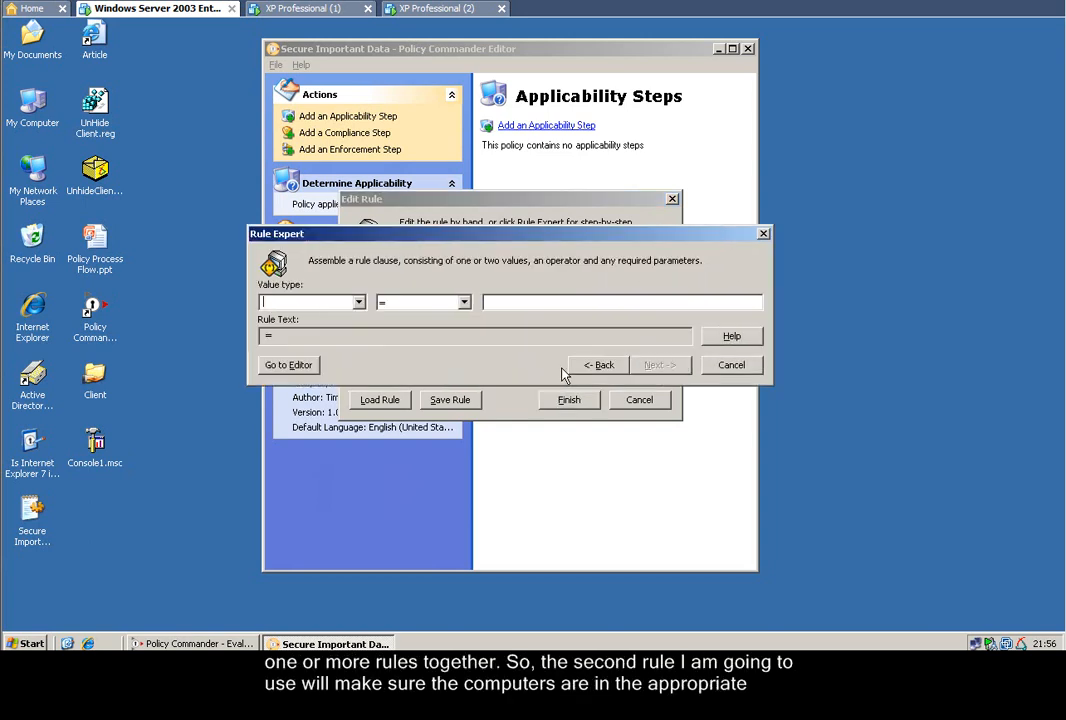
pyautogui.click(358, 302)
pyautogui.click(300, 316)
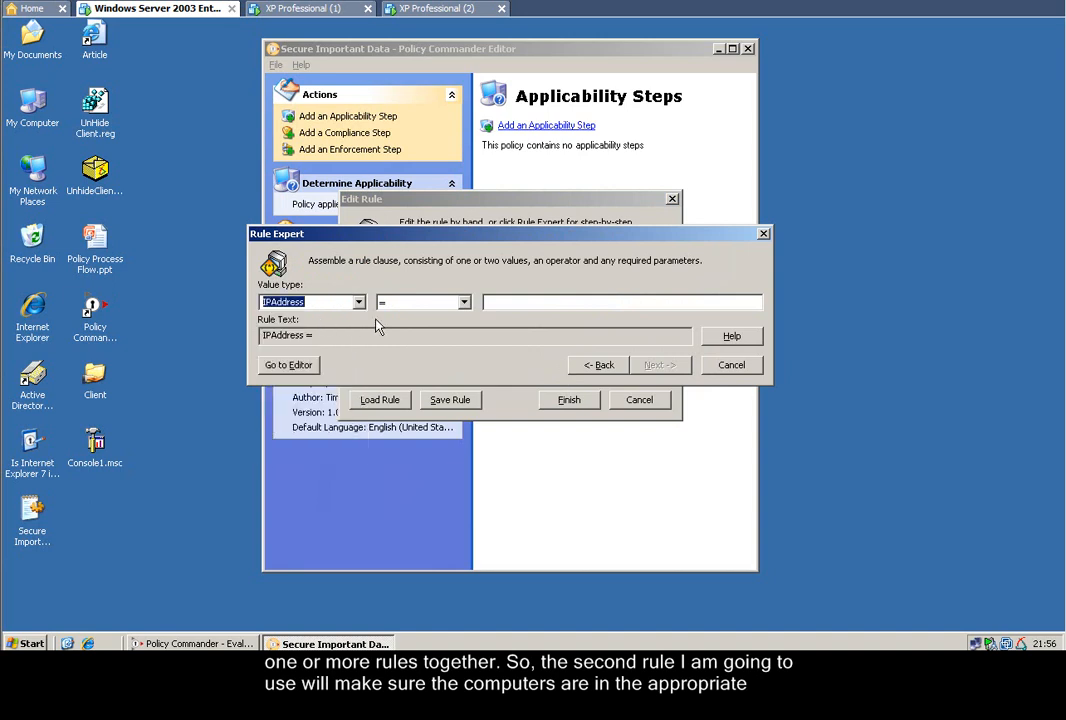
pyautogui.click(463, 302)
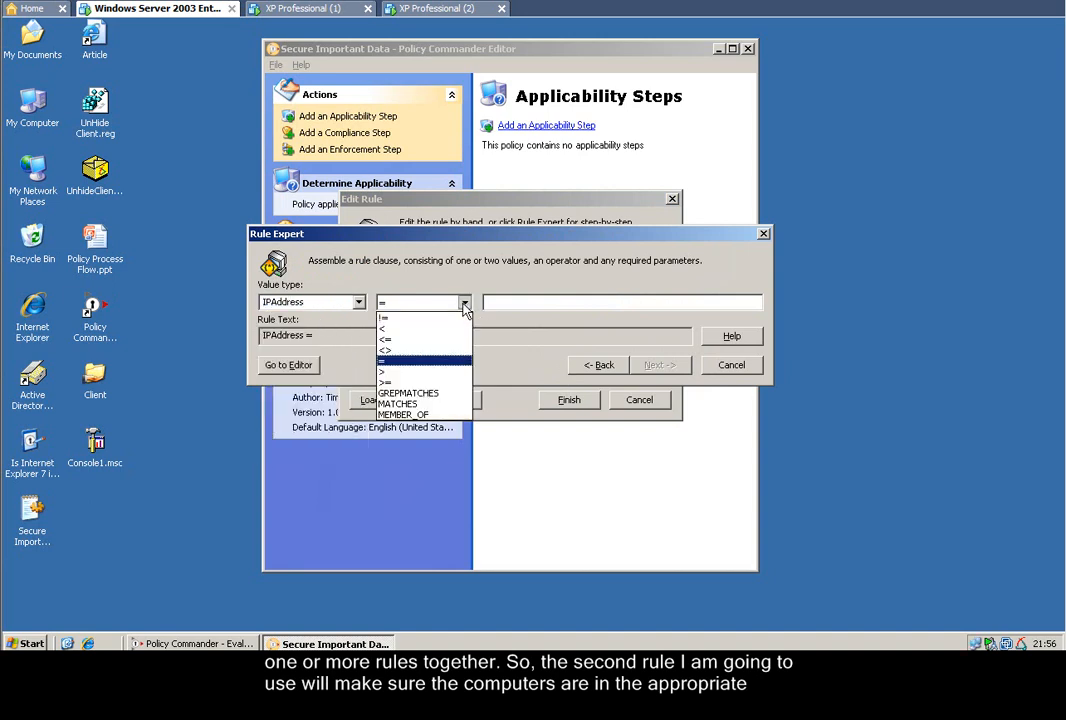
pyautogui.click(452, 404)
pyautogui.click(513, 304)
pyautogui.write('192.168.8.*')
pyautogui.click(660, 364)
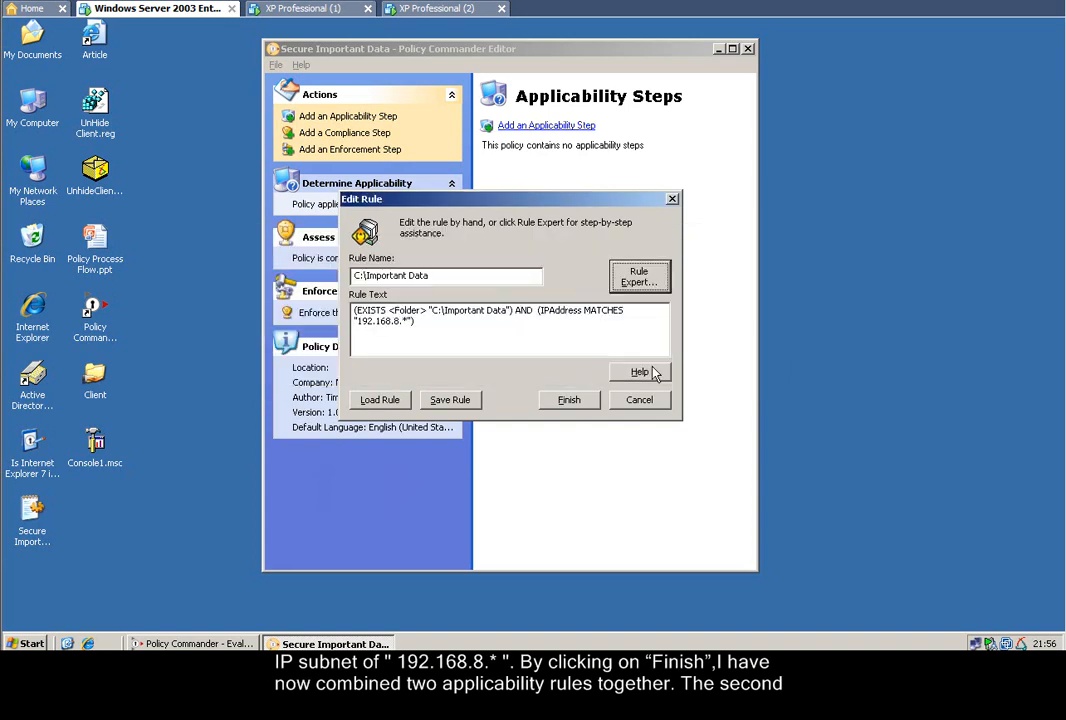
pyautogui.click(576, 407)
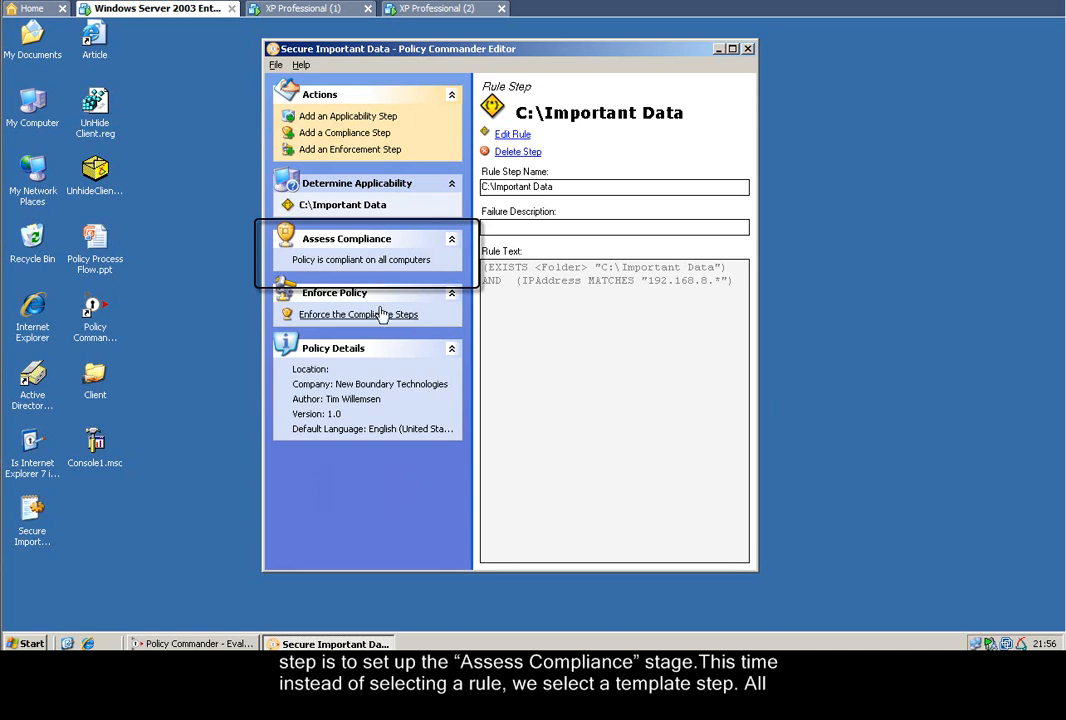
# - Add a compliance template step from the existing security template Secure Important Data.inf on the desktop, keeping the suggested step name
pyautogui.click(348, 243)
pyautogui.click(566, 127)
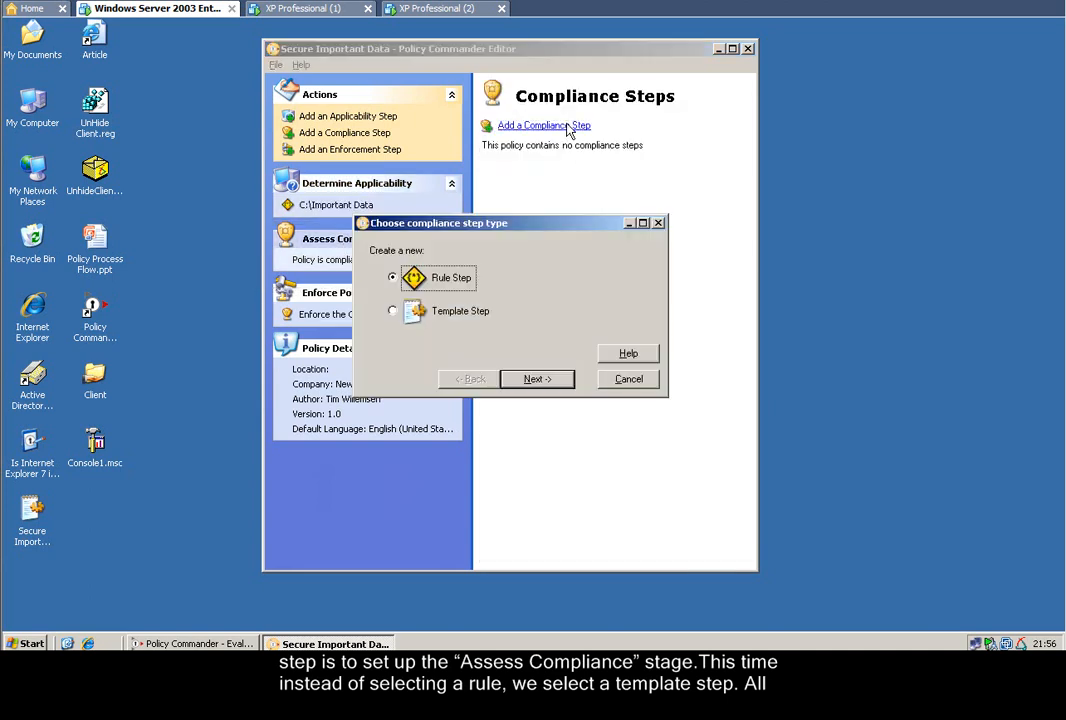
pyautogui.click(456, 311)
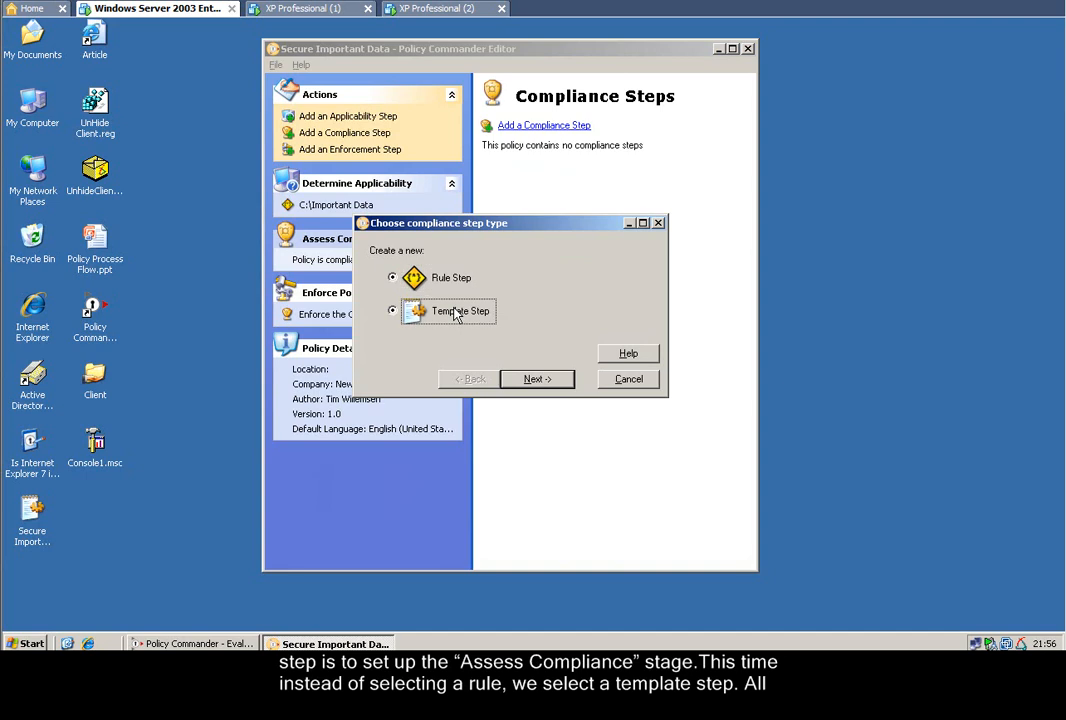
pyautogui.click(538, 380)
pyautogui.click(538, 383)
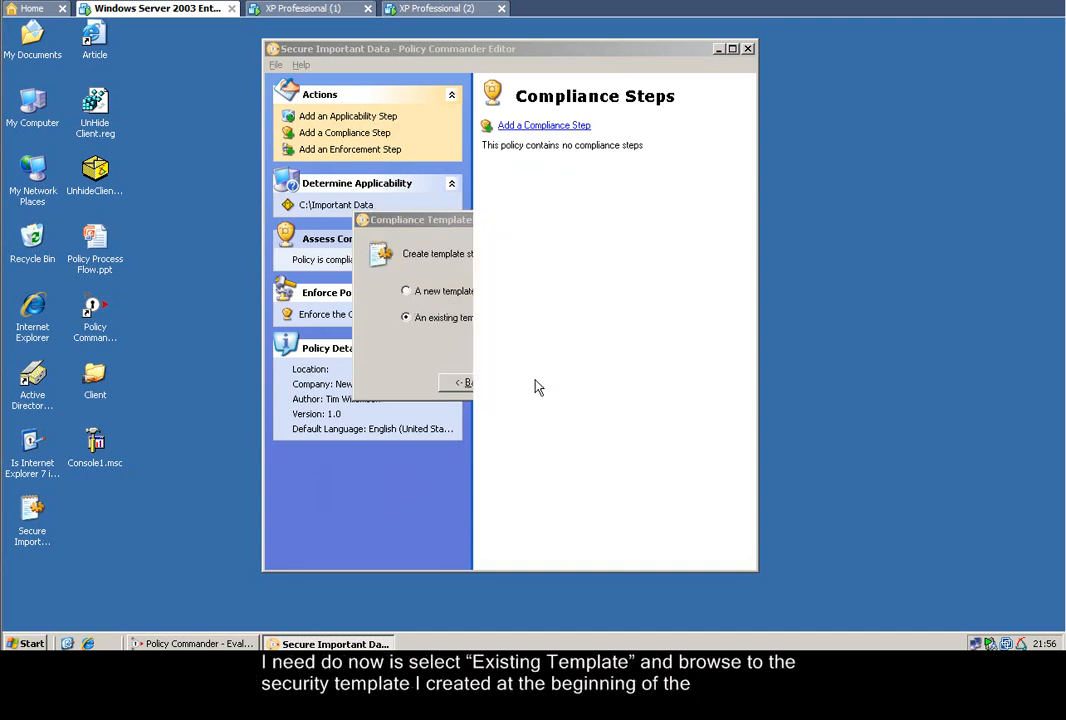
pyautogui.click(320, 233)
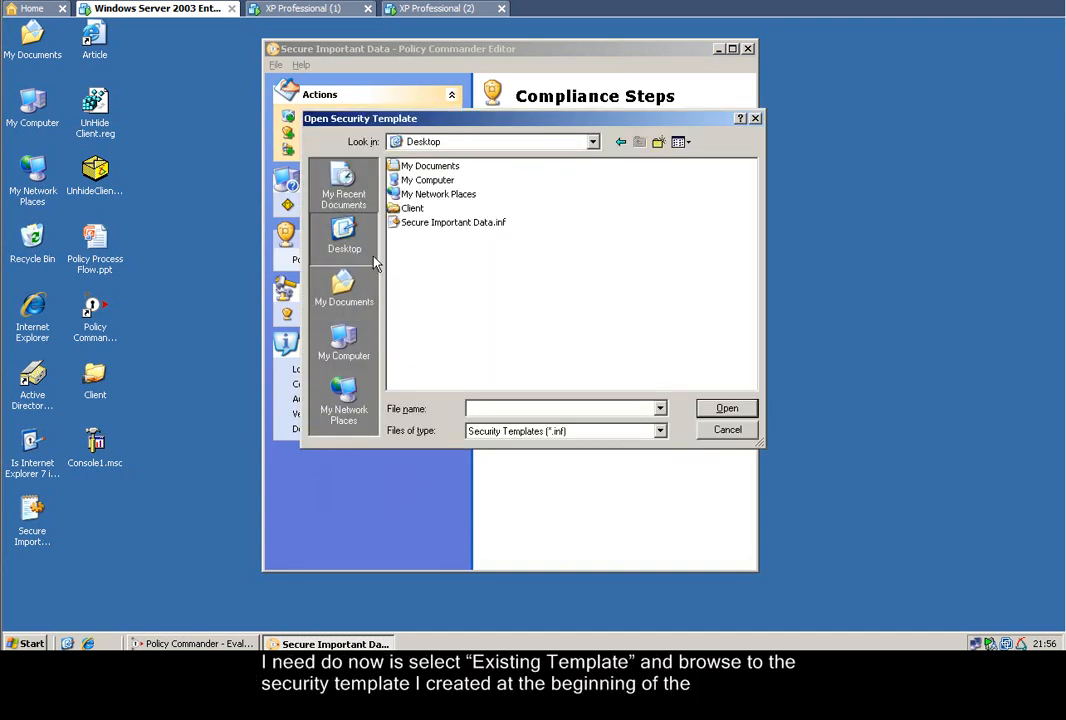
pyautogui.doubleClick(442, 222)
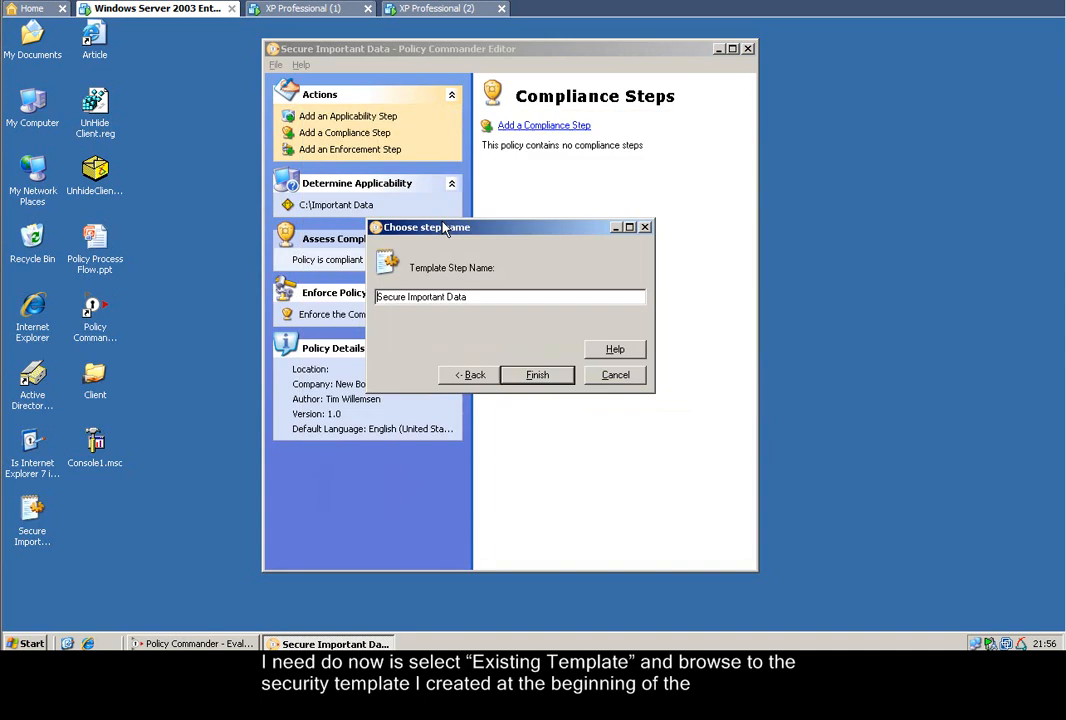
pyautogui.click(553, 381)
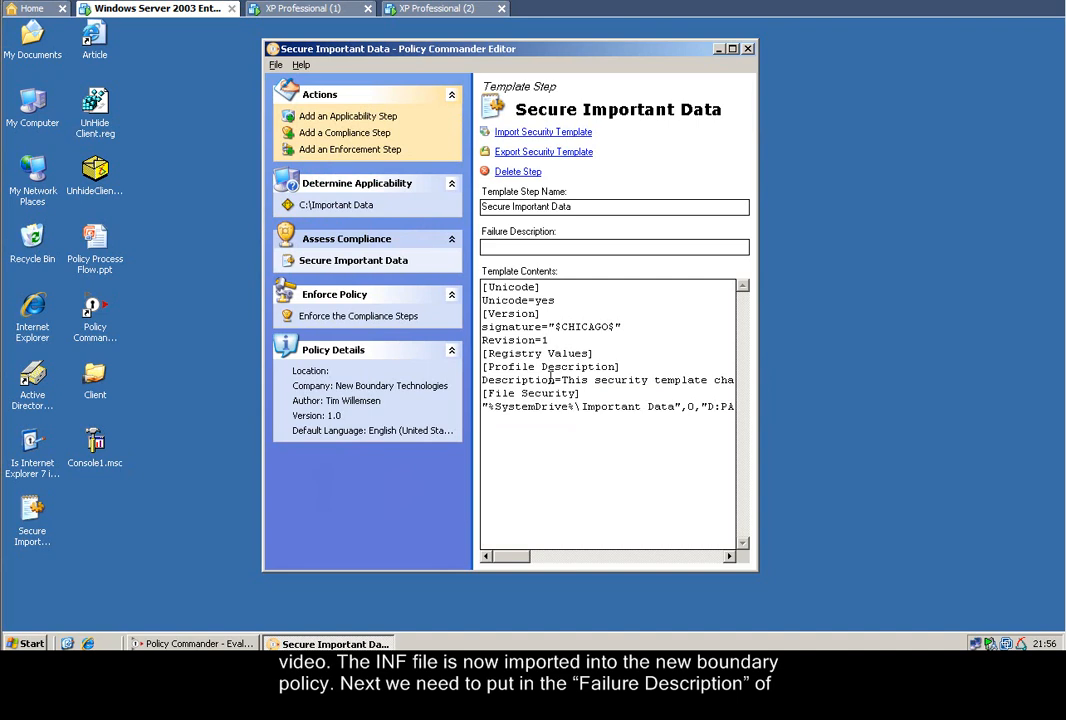
# - Set the template step's failure description to "Unable to set security or computer non applicable."
pyautogui.click(514, 248)
pyautogui.write('Unable ')
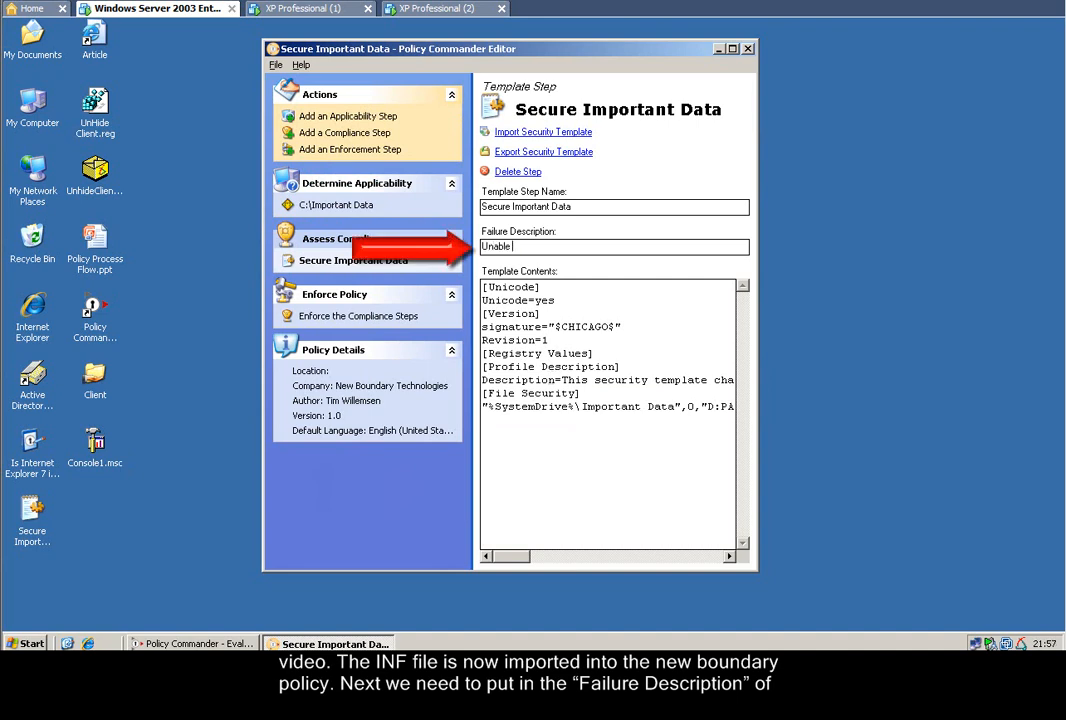
pyautogui.write('to set ')
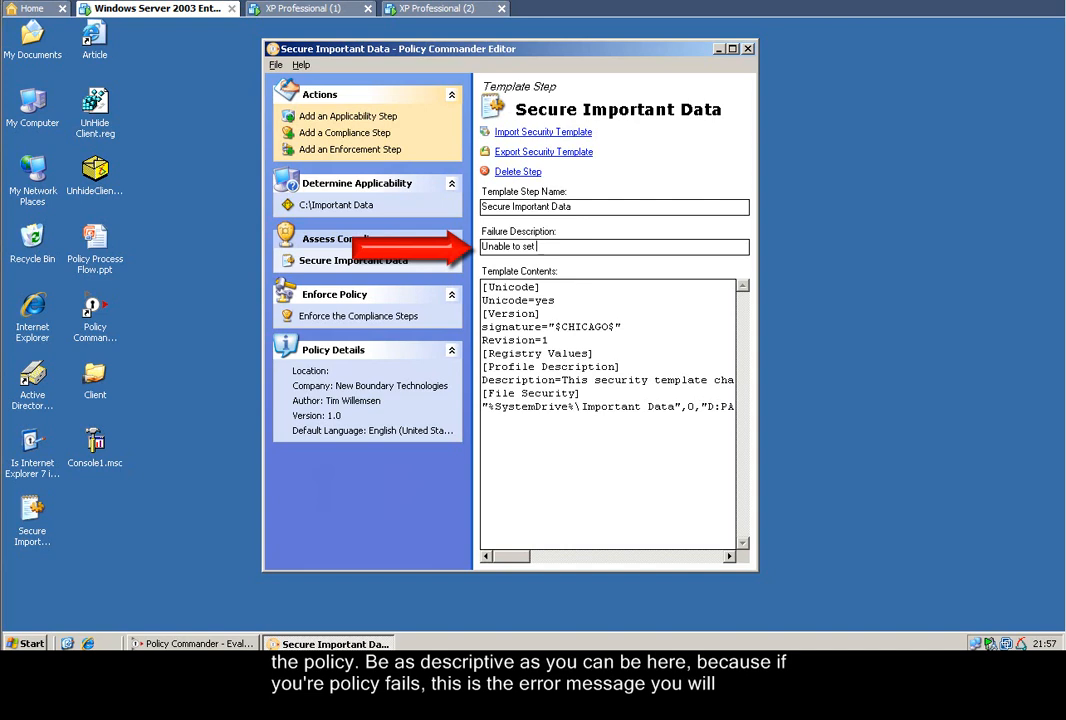
pyautogui.write('security or computer non applicable.')
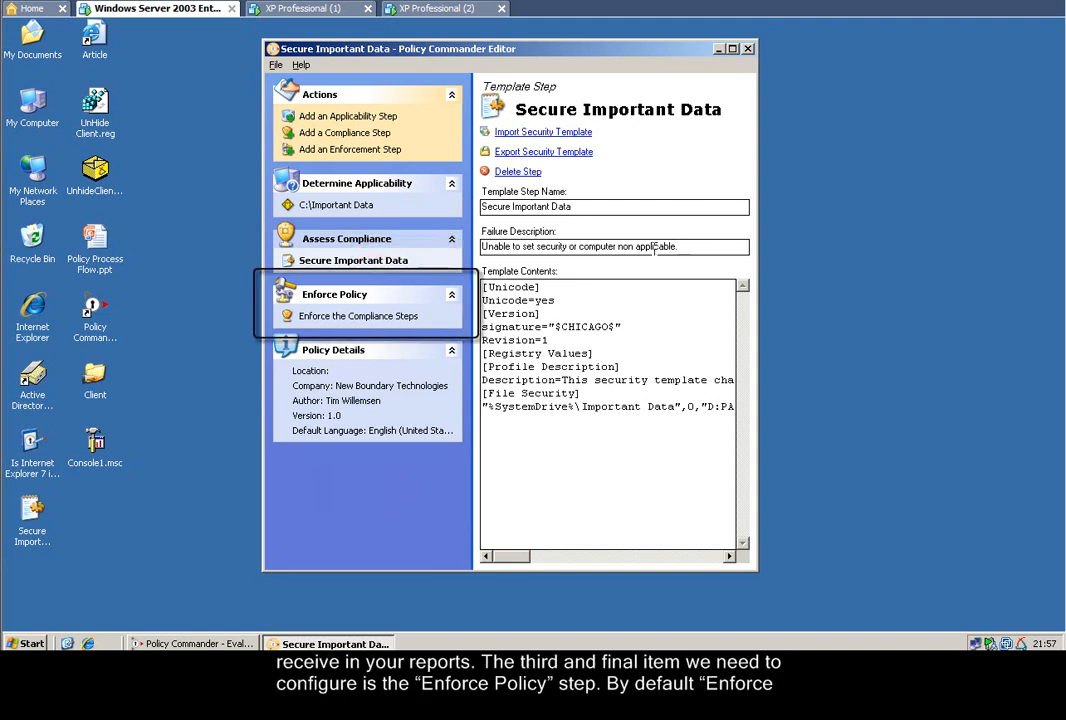
# - Review the policy's enforcement steps and the step types offered for a new enforcement step, without adding one
pyautogui.click(344, 303)
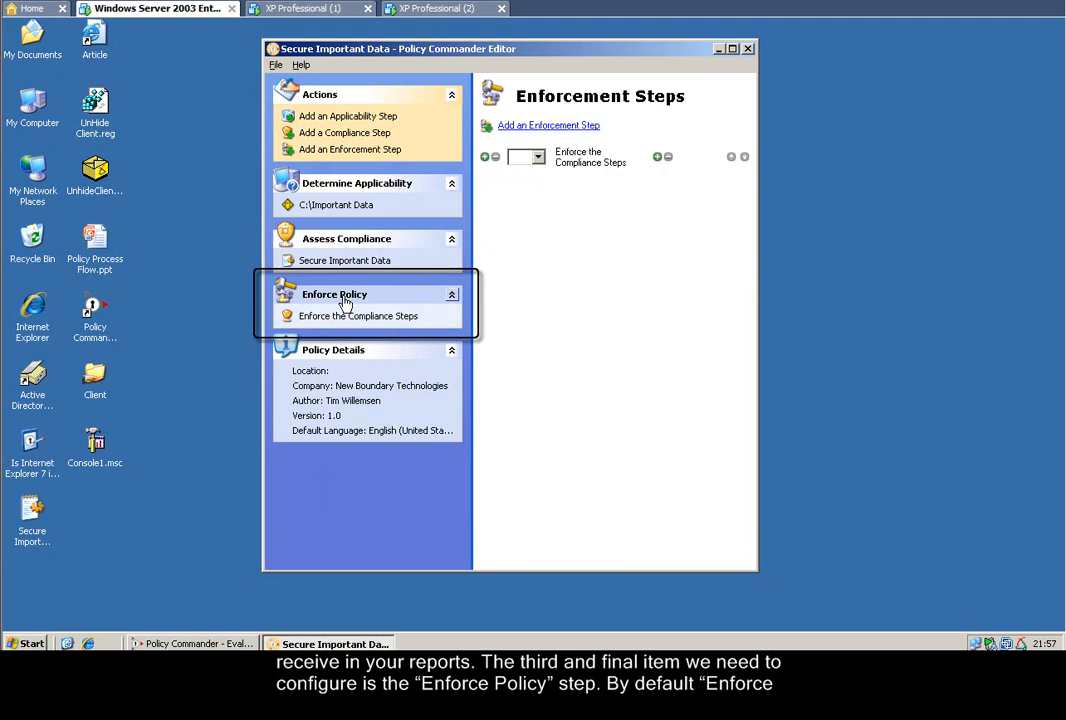
pyautogui.click(399, 320)
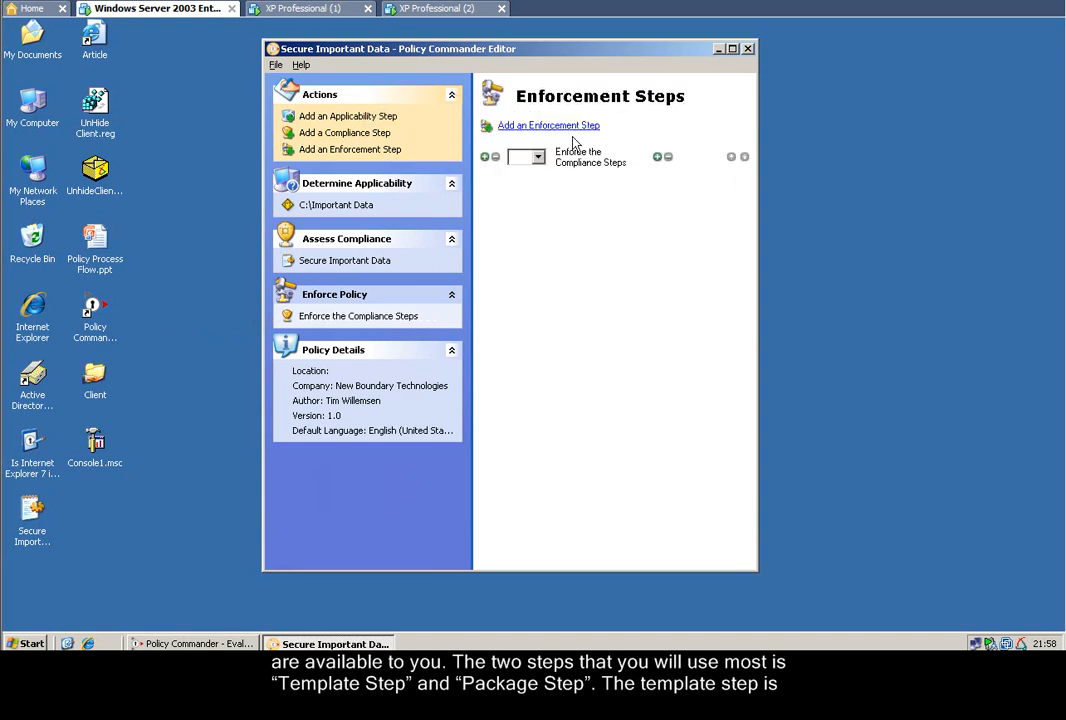
pyautogui.click(575, 127)
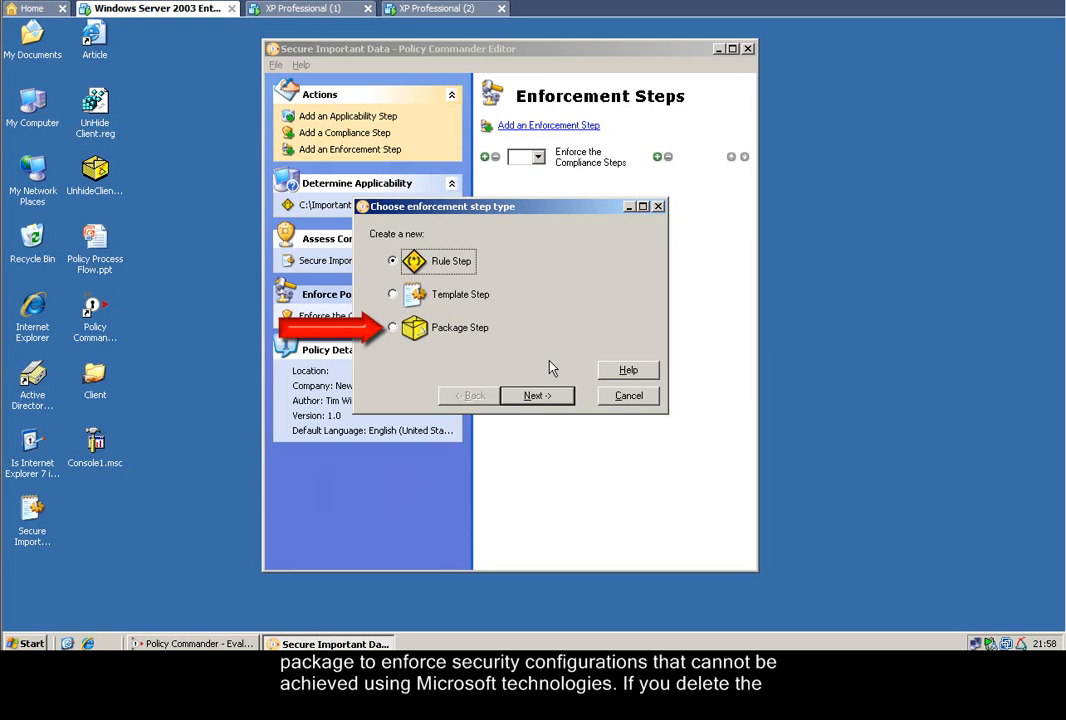
pyautogui.click(628, 397)
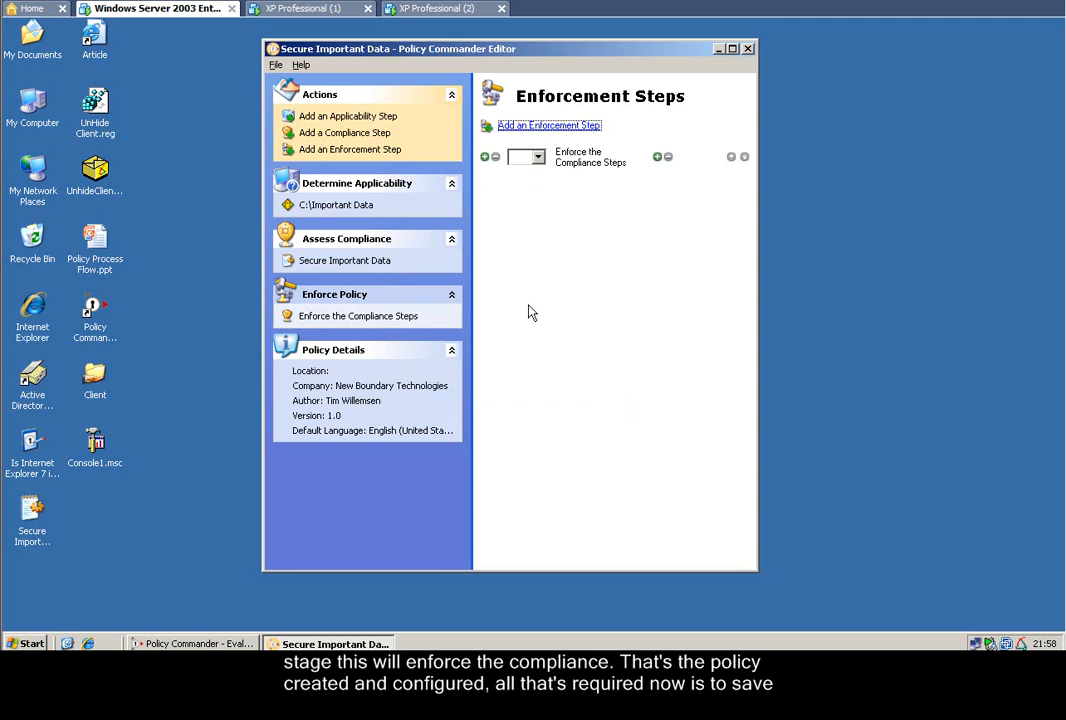
# - Save the policy to the desktop as Secure Important Data in the NBTPolicy format
pyautogui.click(277, 66)
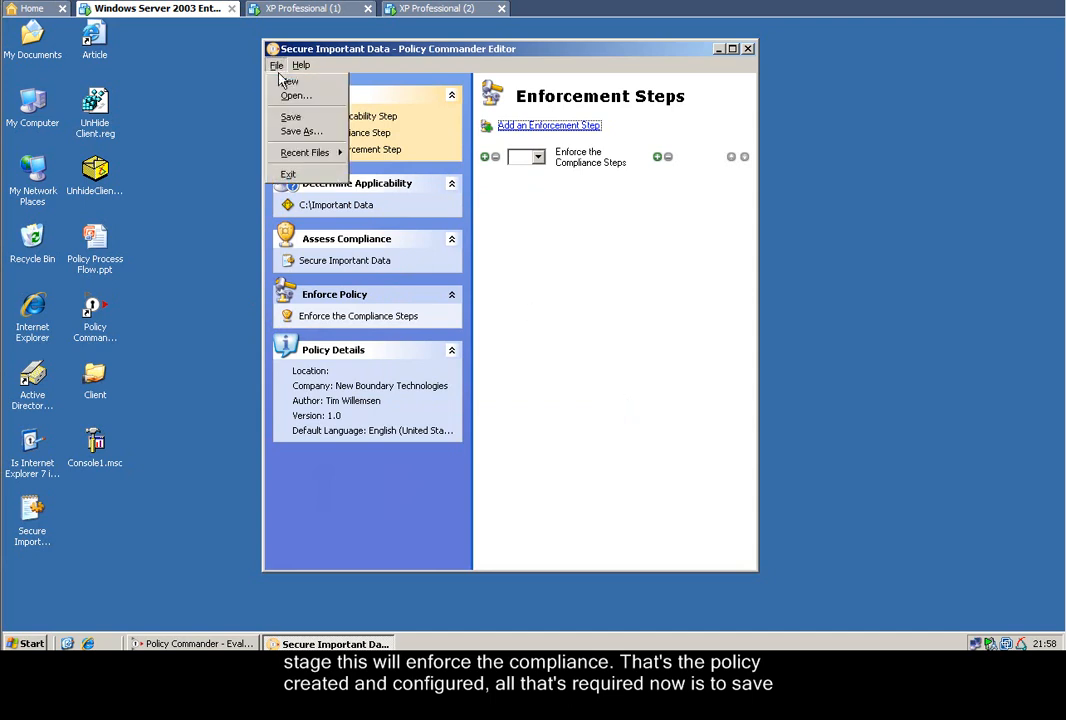
pyautogui.click(299, 131)
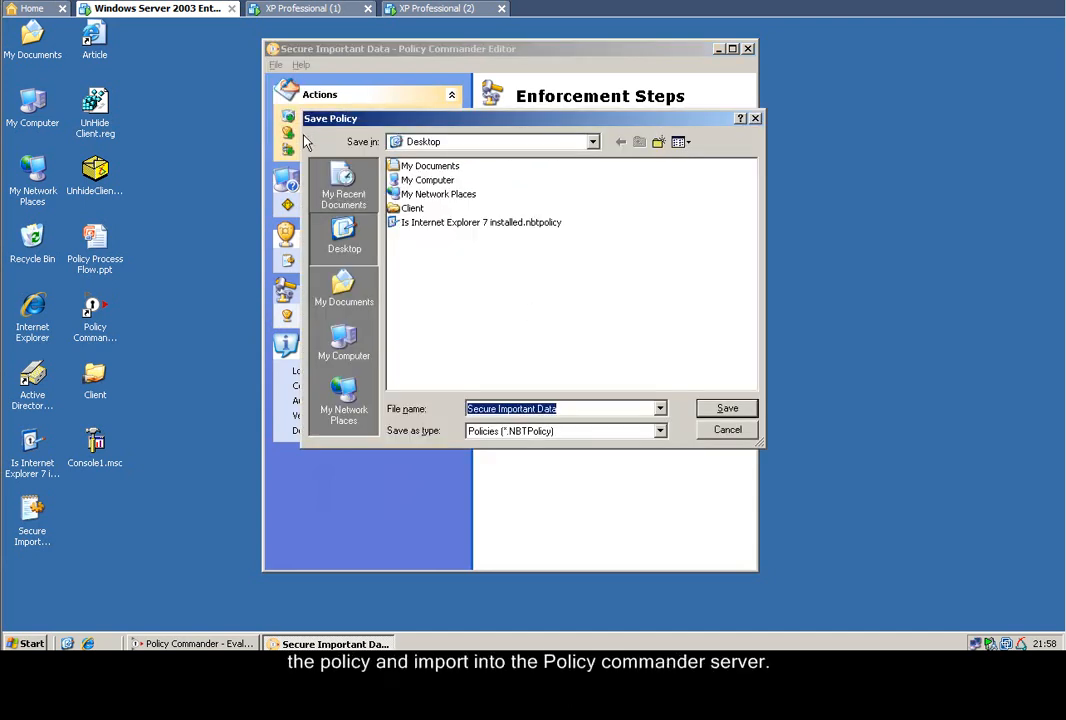
pyautogui.click(734, 414)
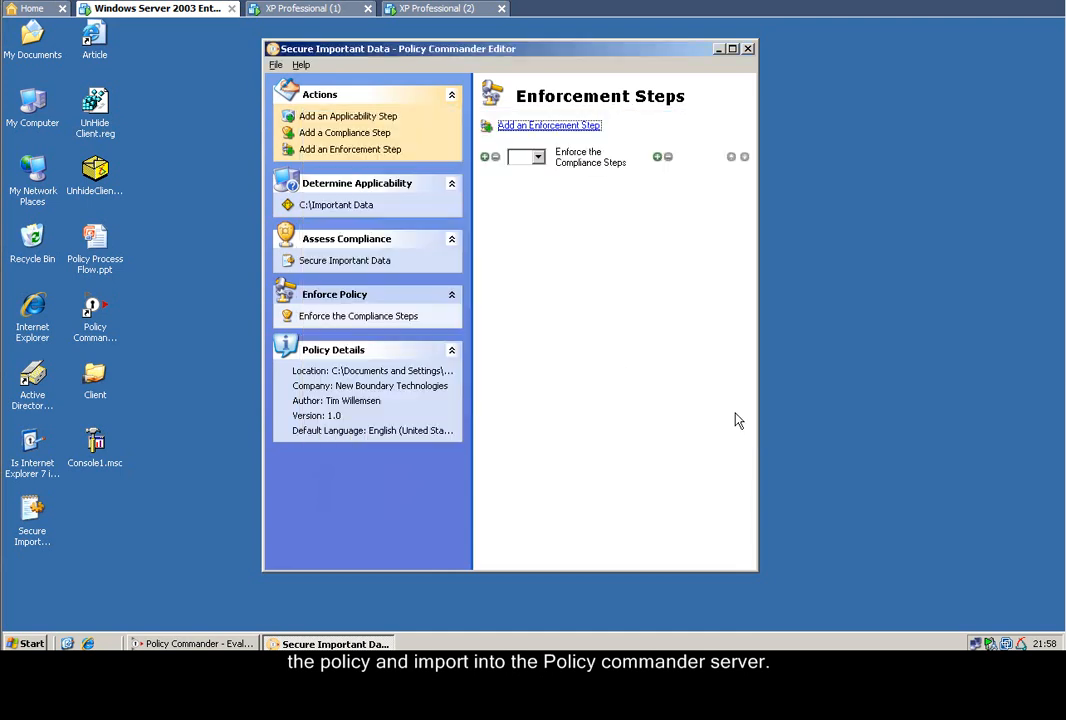